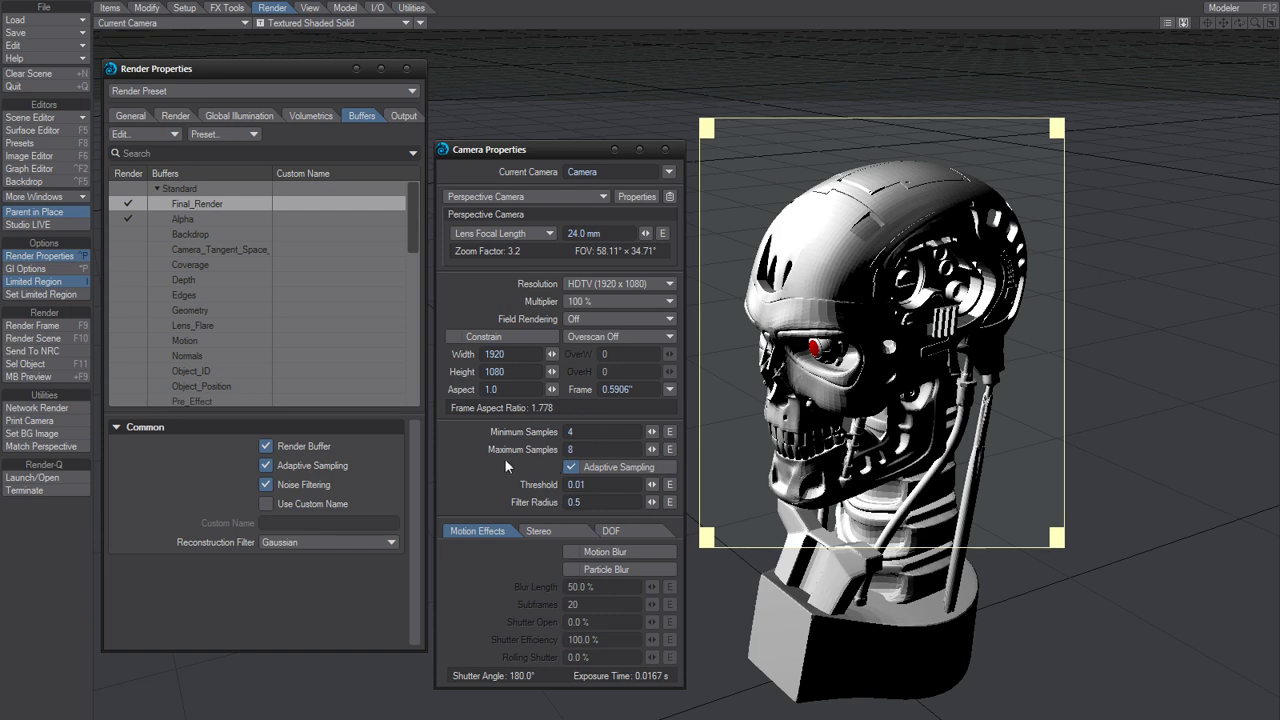
Step: Set the camera's minimum samples to 4
click(582, 433)
key(Return)
Step: Close Camera Properties, check the Monte Carlo GI settings, and enable noise filtering on the buffers
click(665, 149)
click(239, 115)
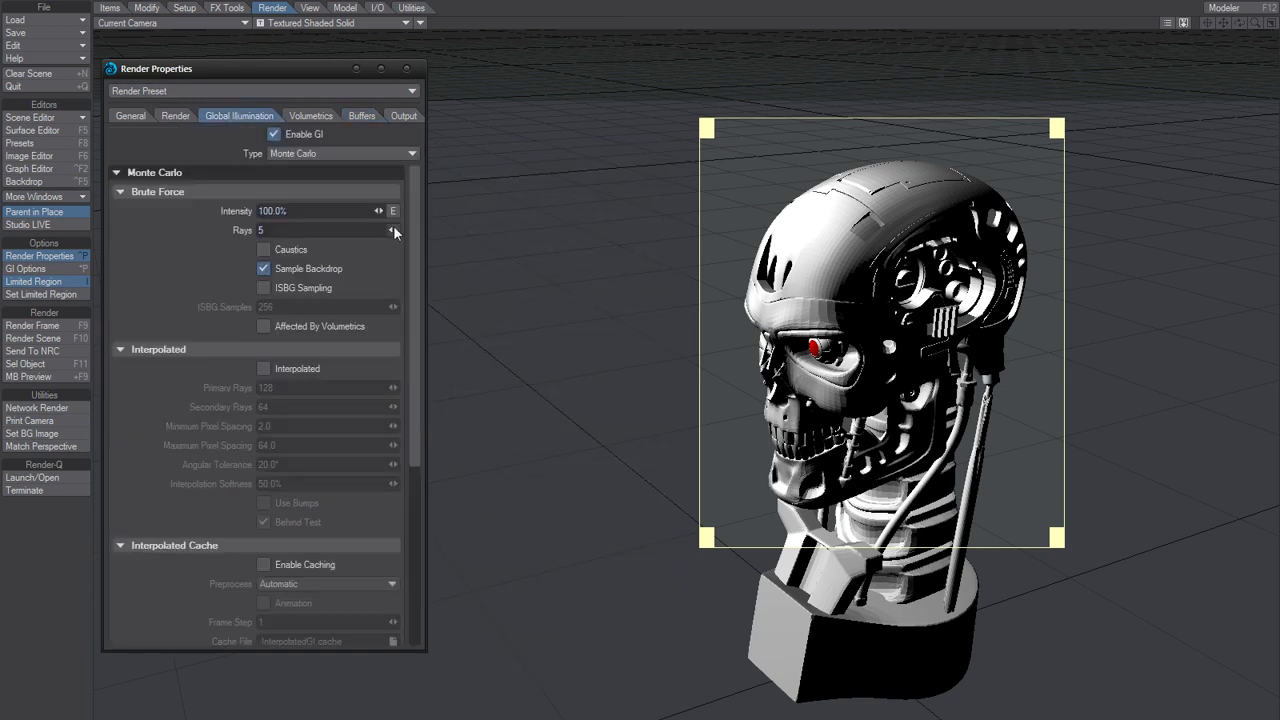
click(363, 114)
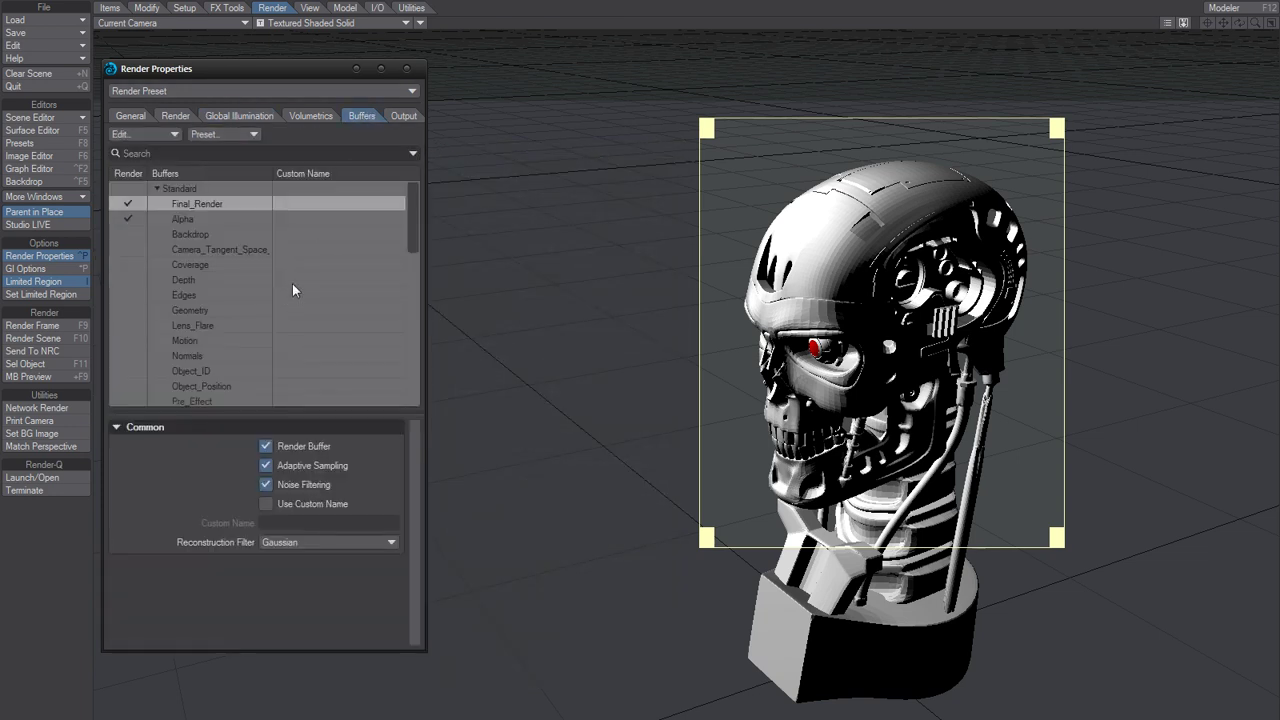
click(301, 485)
click(176, 117)
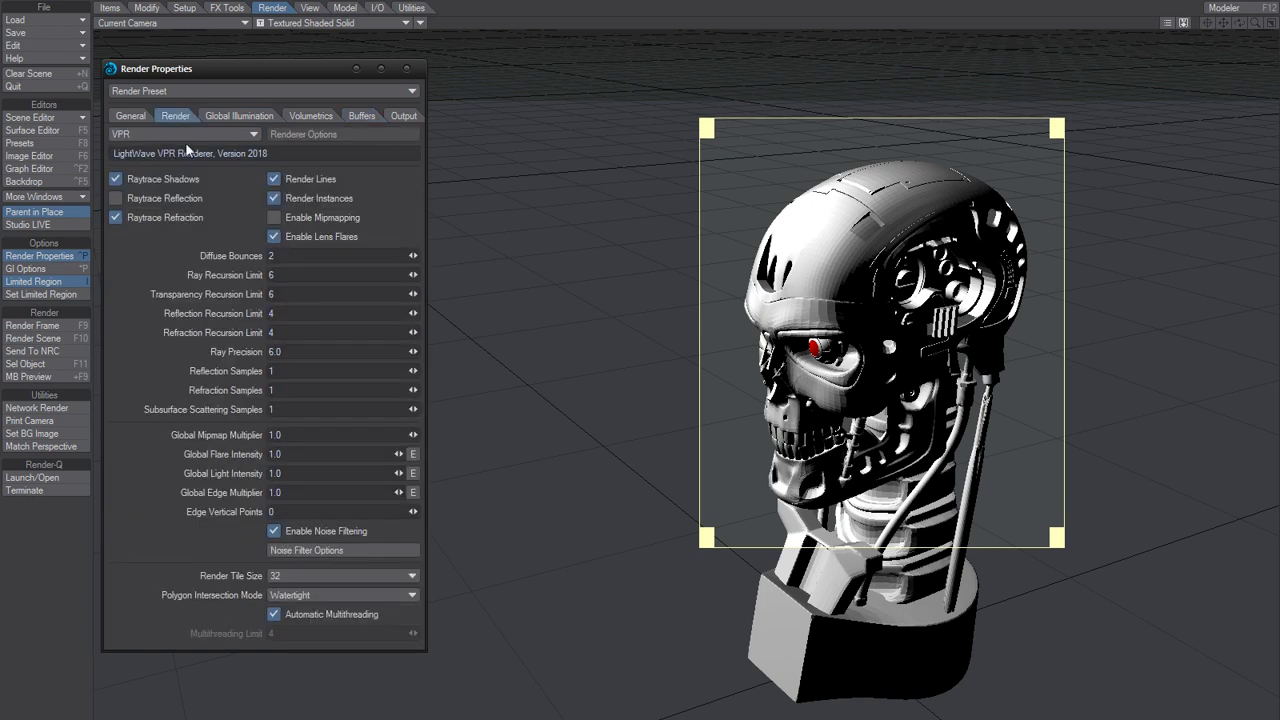
Step: Preview the Noise Reduction Filter's before/after comparison, then close the filter window
click(301, 550)
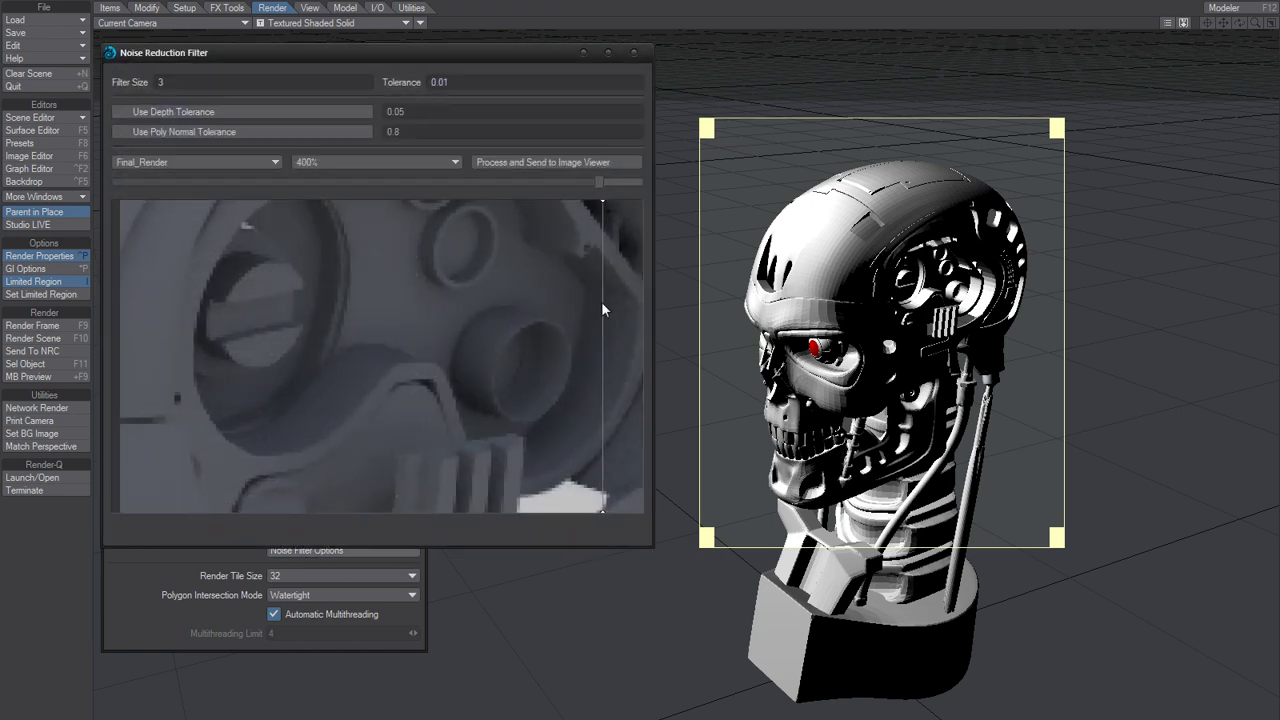
drag(593, 181, 518, 182)
click(633, 52)
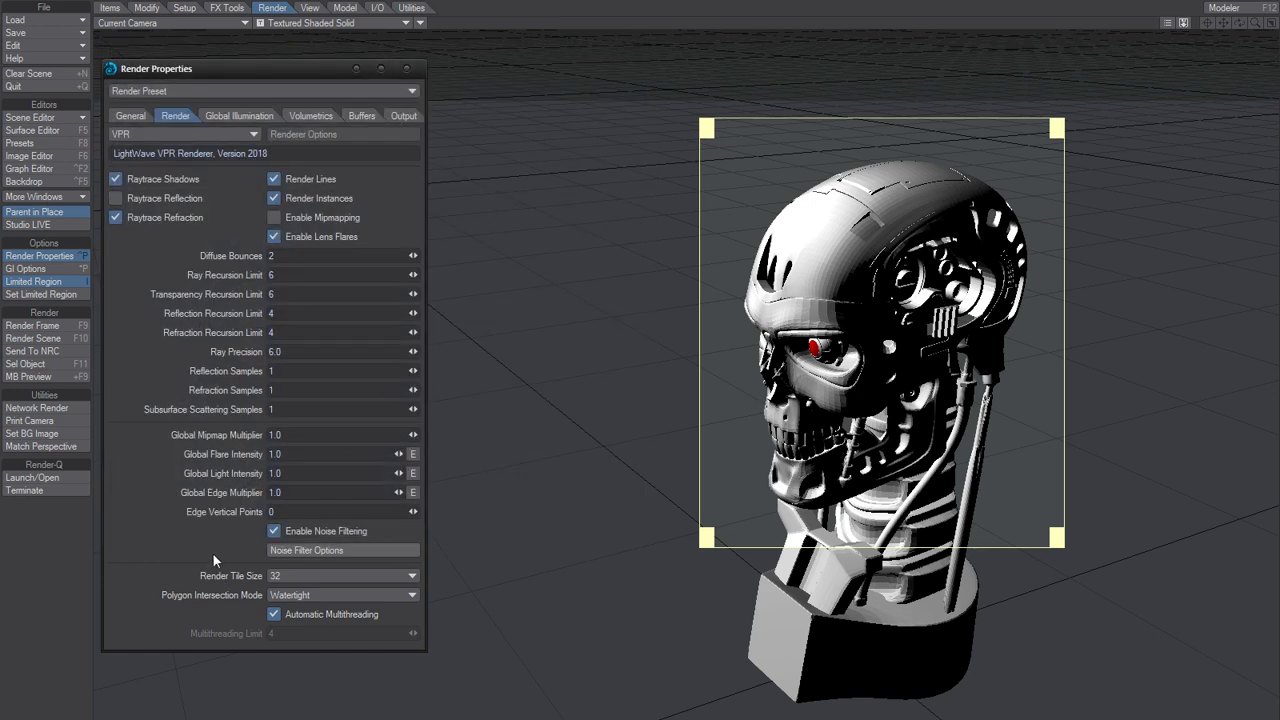
click(305, 550)
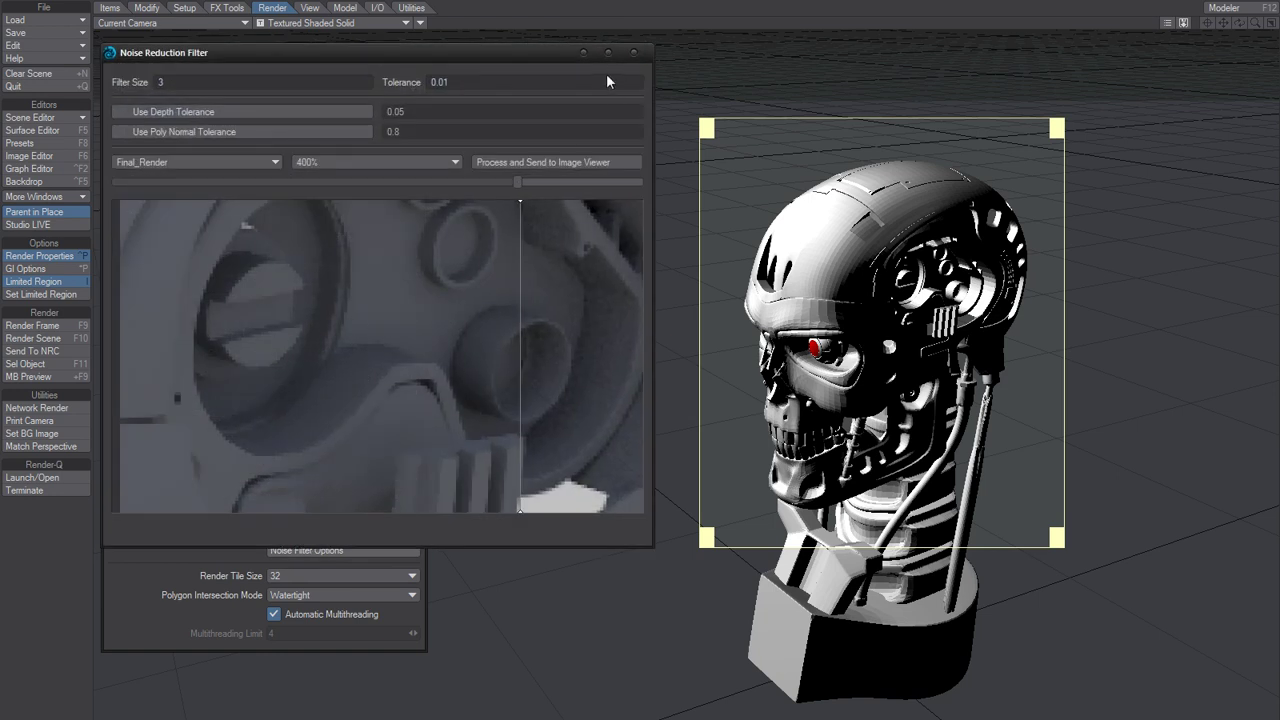
click(633, 52)
Step: Render the current frame of T2018.lws with F9 and wait for it to finish
key(F9)
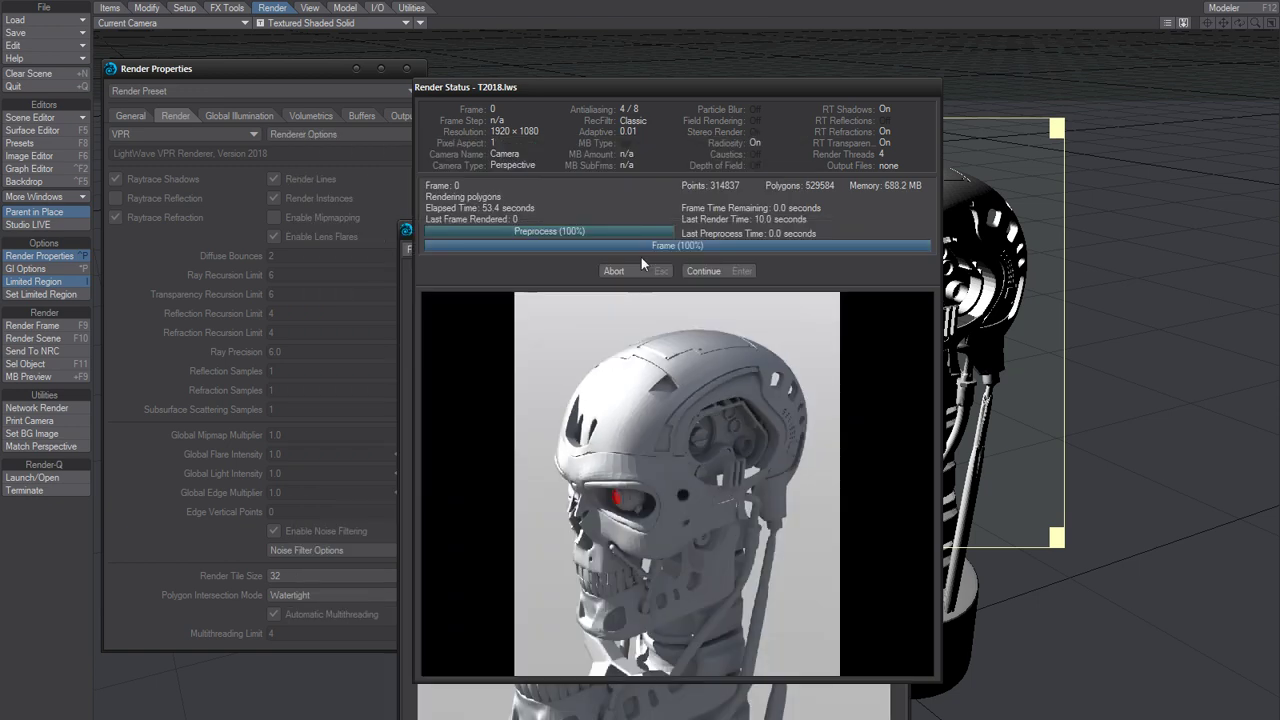
Step: Dismiss the finished render status and move the image viewer up and to the right
click(613, 271)
drag(591, 230, 707, 68)
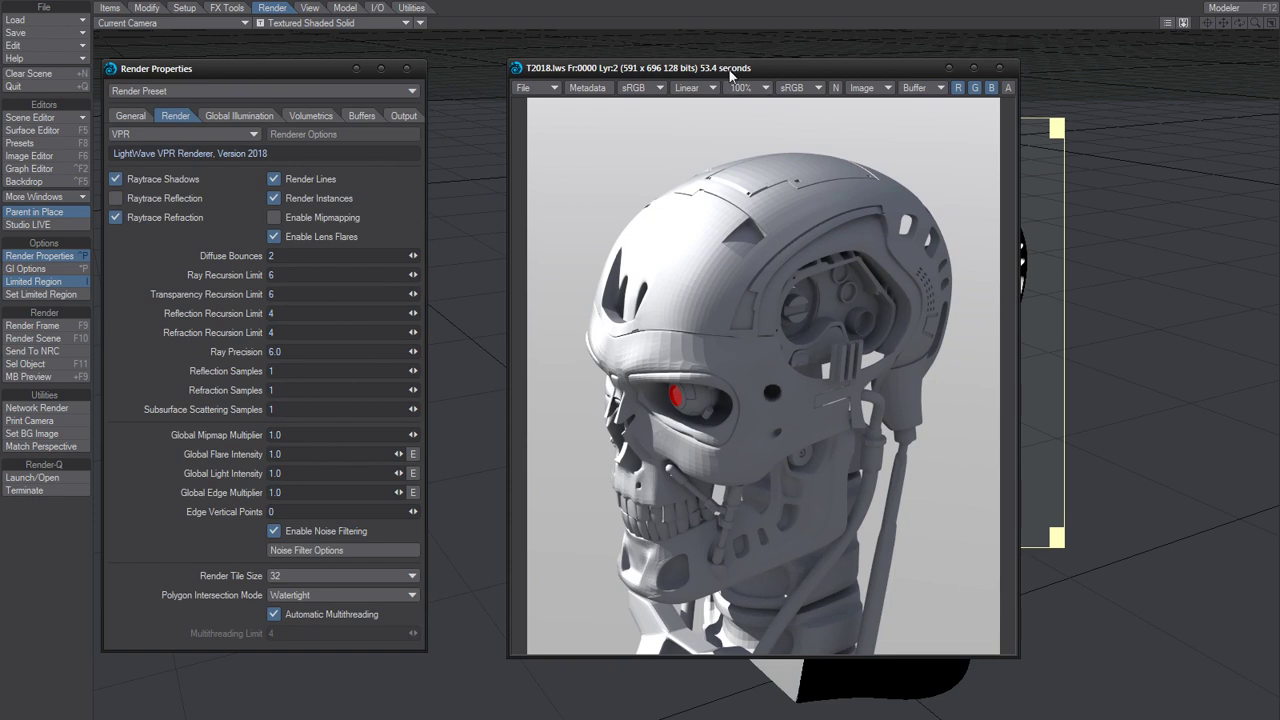
drag(731, 76, 818, 80)
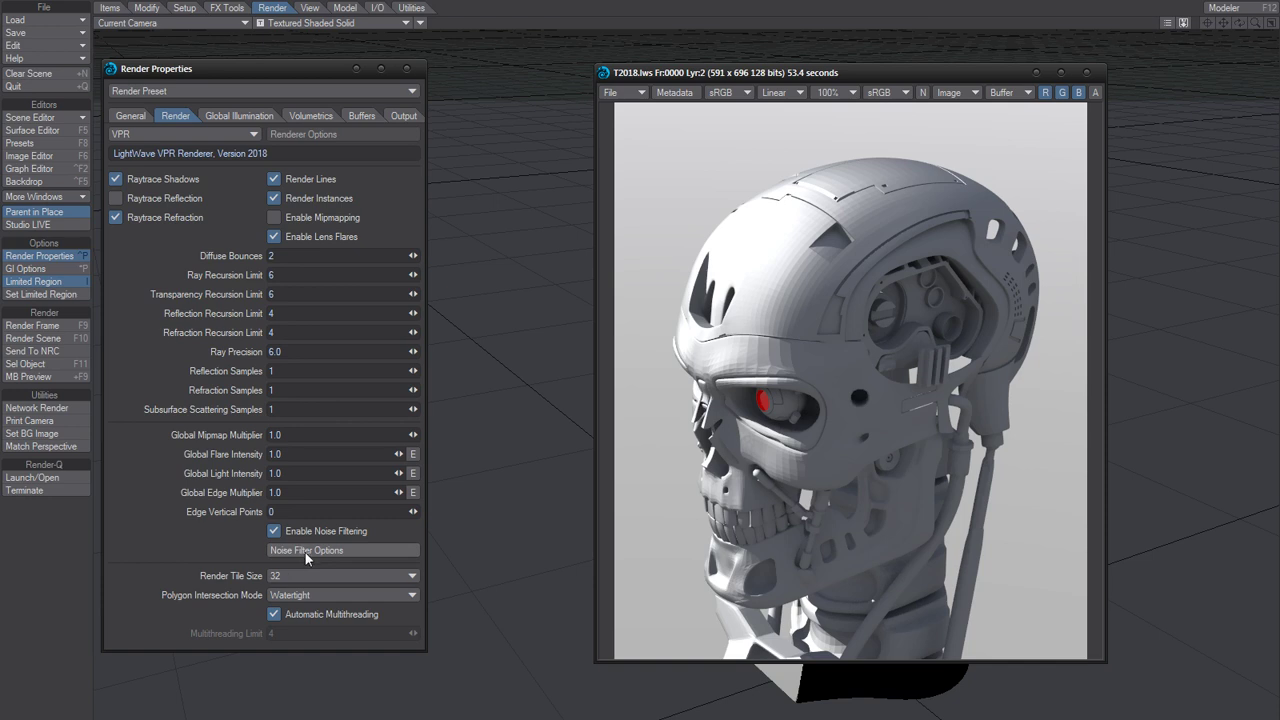
Step: Open the noise filter and pan the 400% preview across the skull detail, comparing halves
click(332, 550)
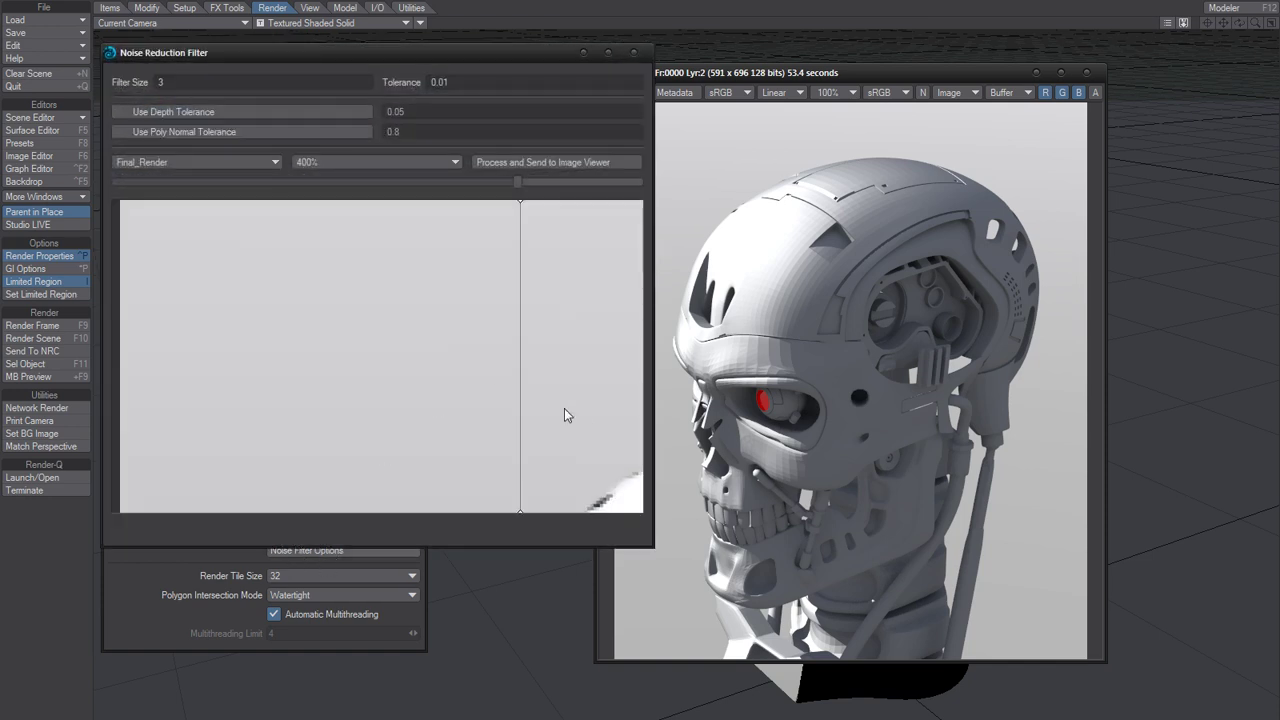
drag(602, 446, 352, 237)
drag(560, 393, 463, 297)
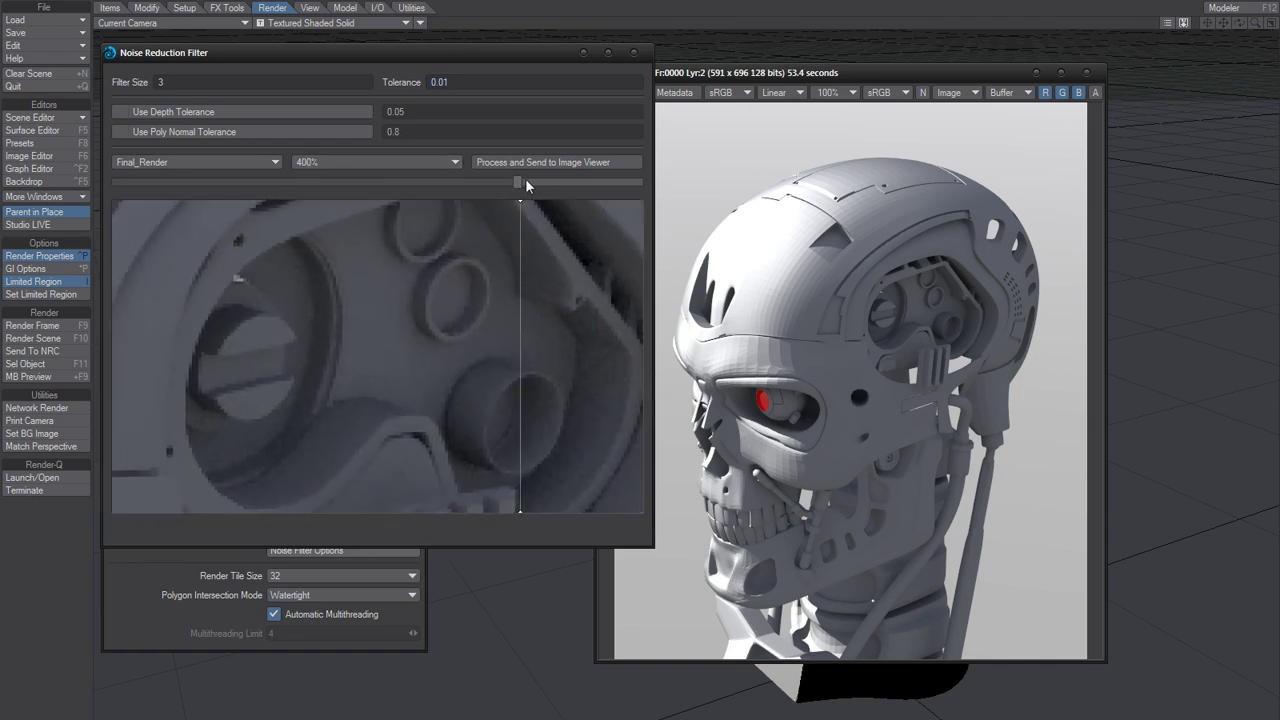
drag(516, 178, 592, 250)
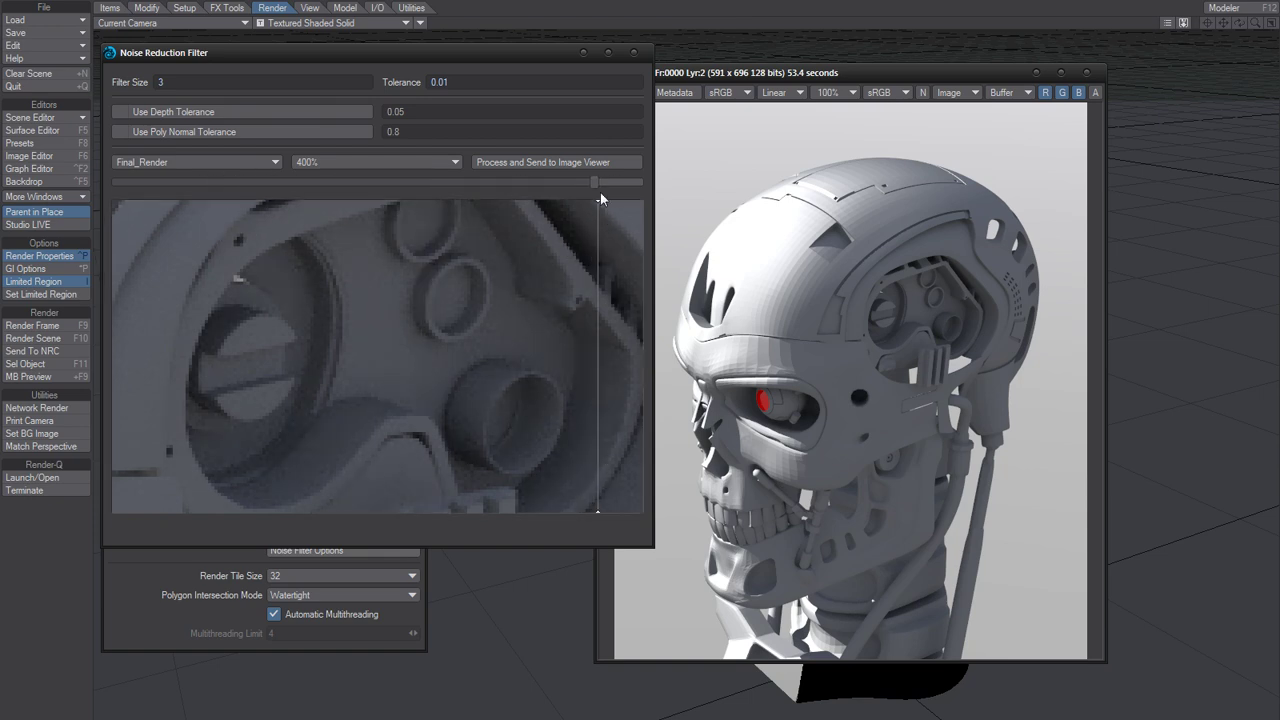
drag(600, 195, 605, 222)
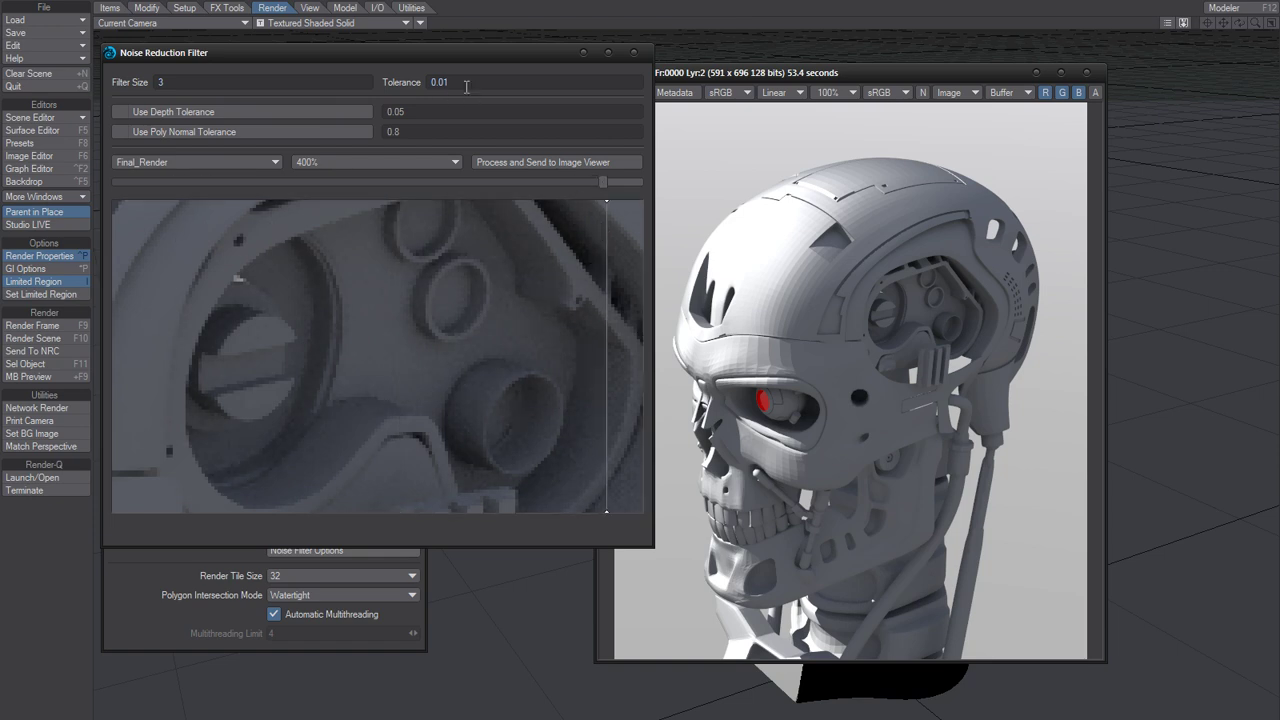
Step: Inspect the Filter Size 3 and Tolerance 0.01 values while comparing filtered and unfiltered halves
click(163, 83)
click(465, 84)
mouse_move(603, 183)
mouse_down()
mouse_move(253, 196)
mouse_move(602, 196)
mouse_up()
drag(605, 186, 608, 243)
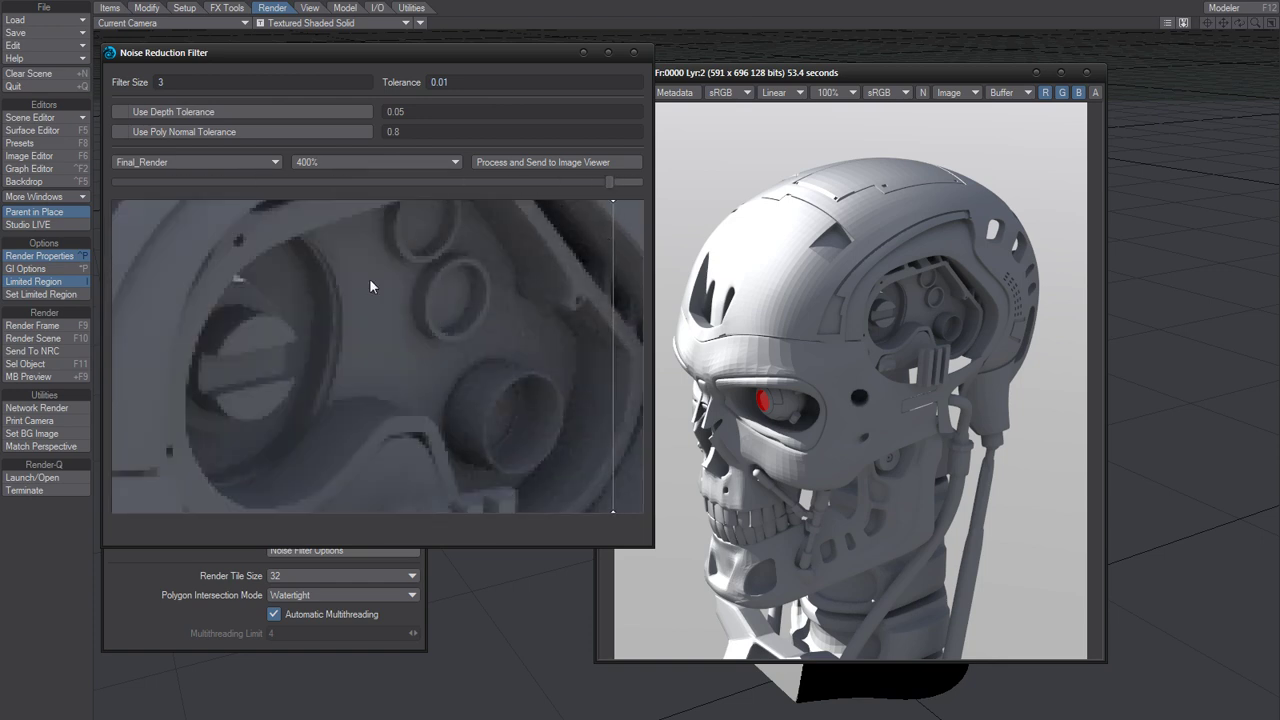
click(446, 83)
Step: Change the tolerance to 0.02, reprocess the preview, and show it fully noise-filtered
key(BackSpace)
text(2)
click(510, 162)
click(196, 115)
click(452, 87)
mouse_move(601, 183)
mouse_down()
mouse_move(157, 240)
mouse_move(631, 205)
mouse_move(209, 257)
mouse_move(611, 237)
mouse_move(611, 181)
mouse_move(600, 189)
mouse_up()
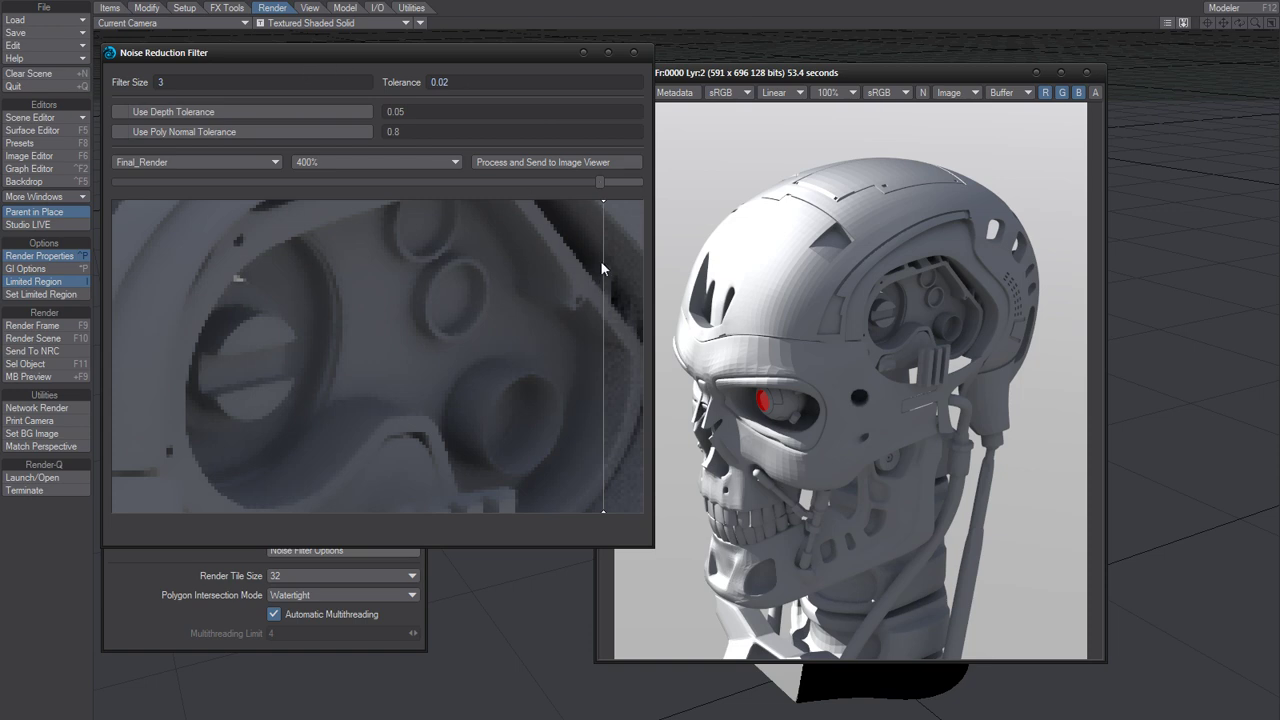
Step: Confirm filter size 3 and tolerance 0.02, then reprocess the preview
click(178, 82)
click(178, 84)
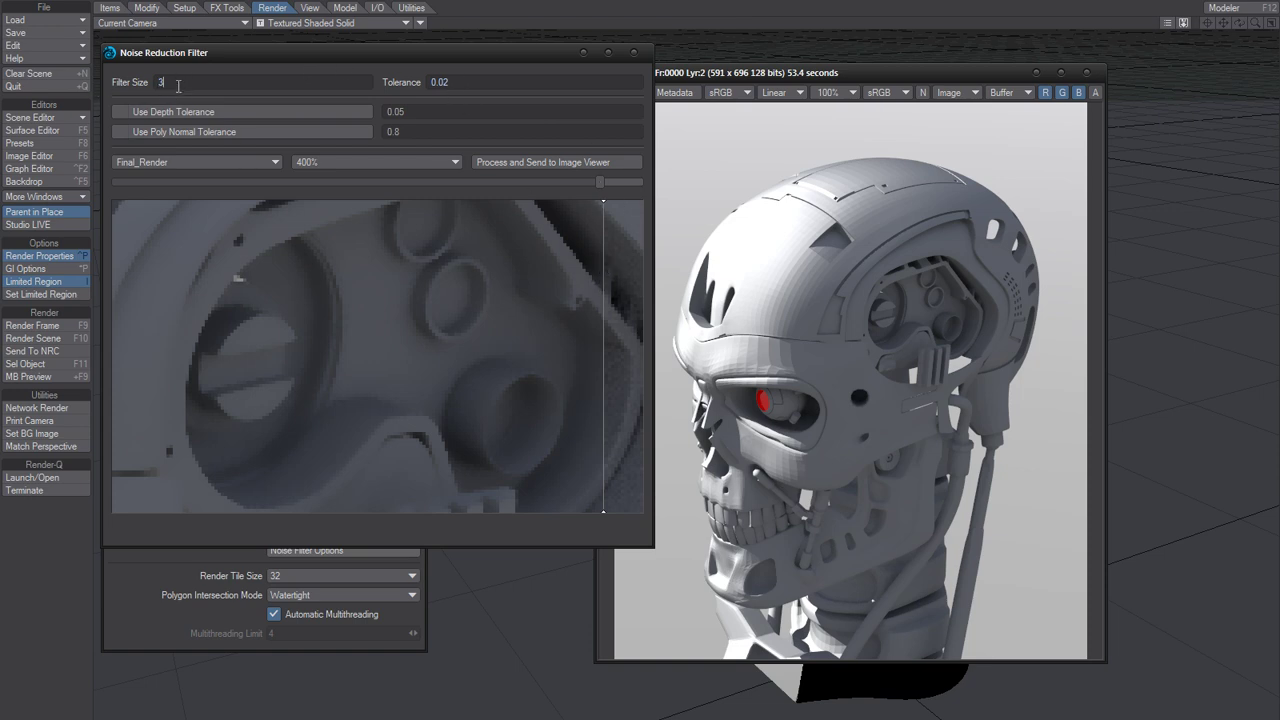
click(454, 83)
click(585, 193)
click(600, 183)
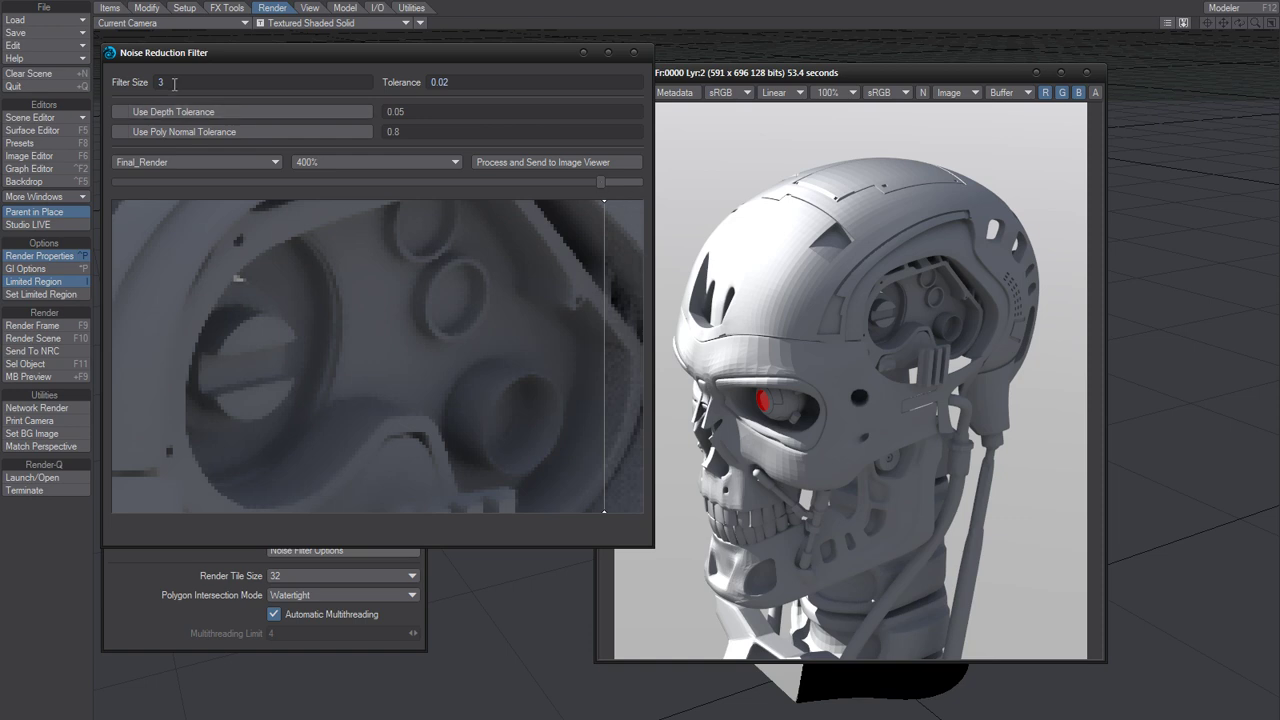
Step: Compare filtered and unfiltered halves by sweeping the divide far left and back right
click(482, 83)
mouse_move(600, 190)
mouse_down()
mouse_move(197, 249)
mouse_move(632, 228)
mouse_move(478, 226)
mouse_move(619, 246)
mouse_up()
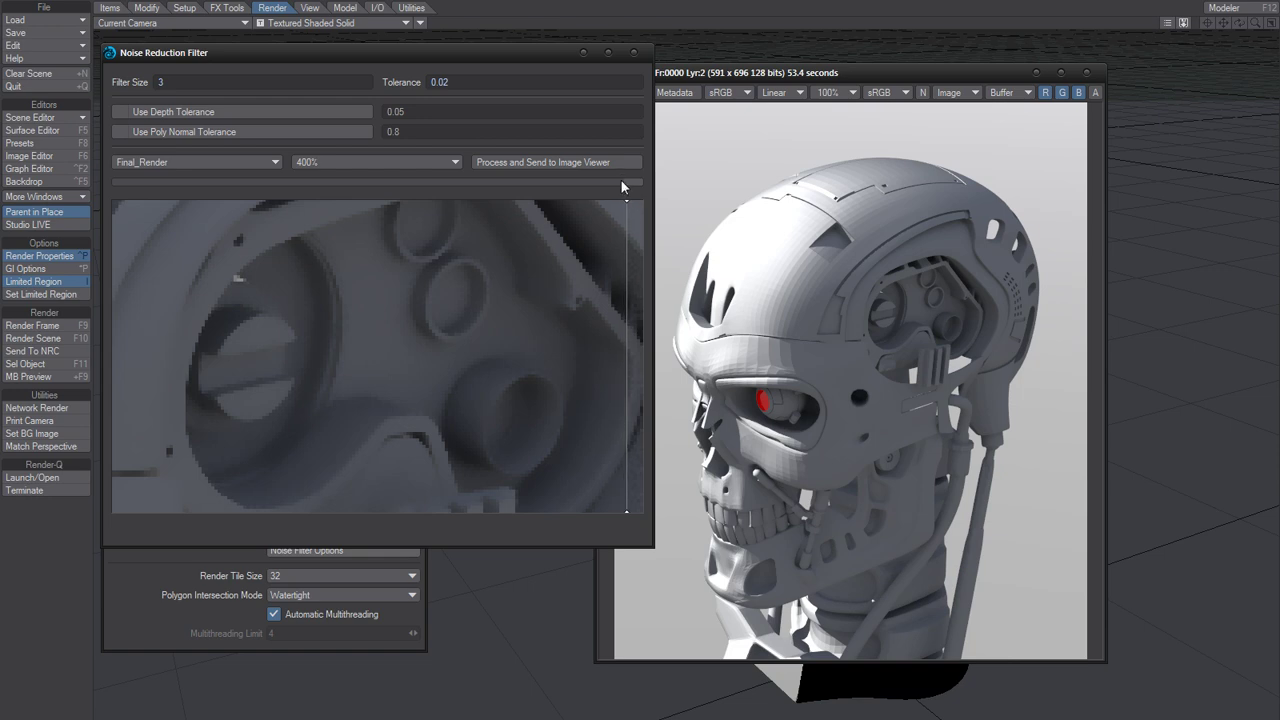
drag(621, 181, 200, 181)
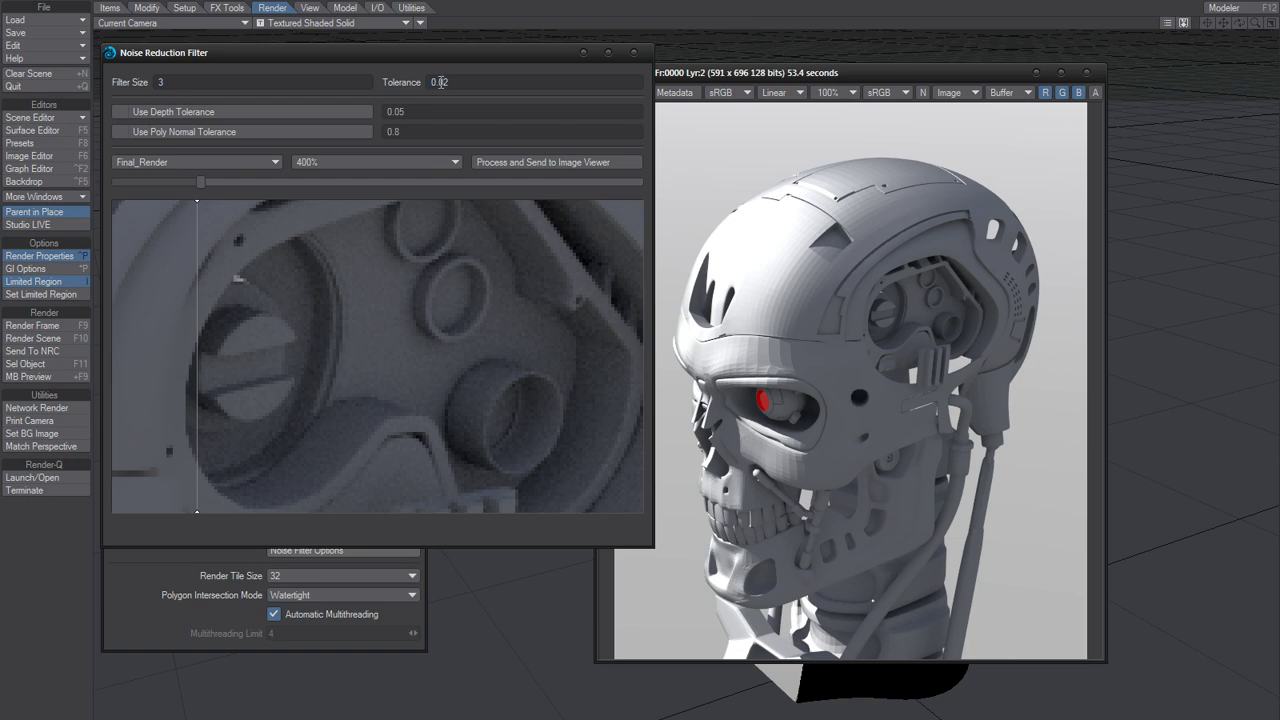
click(474, 82)
drag(203, 181, 622, 190)
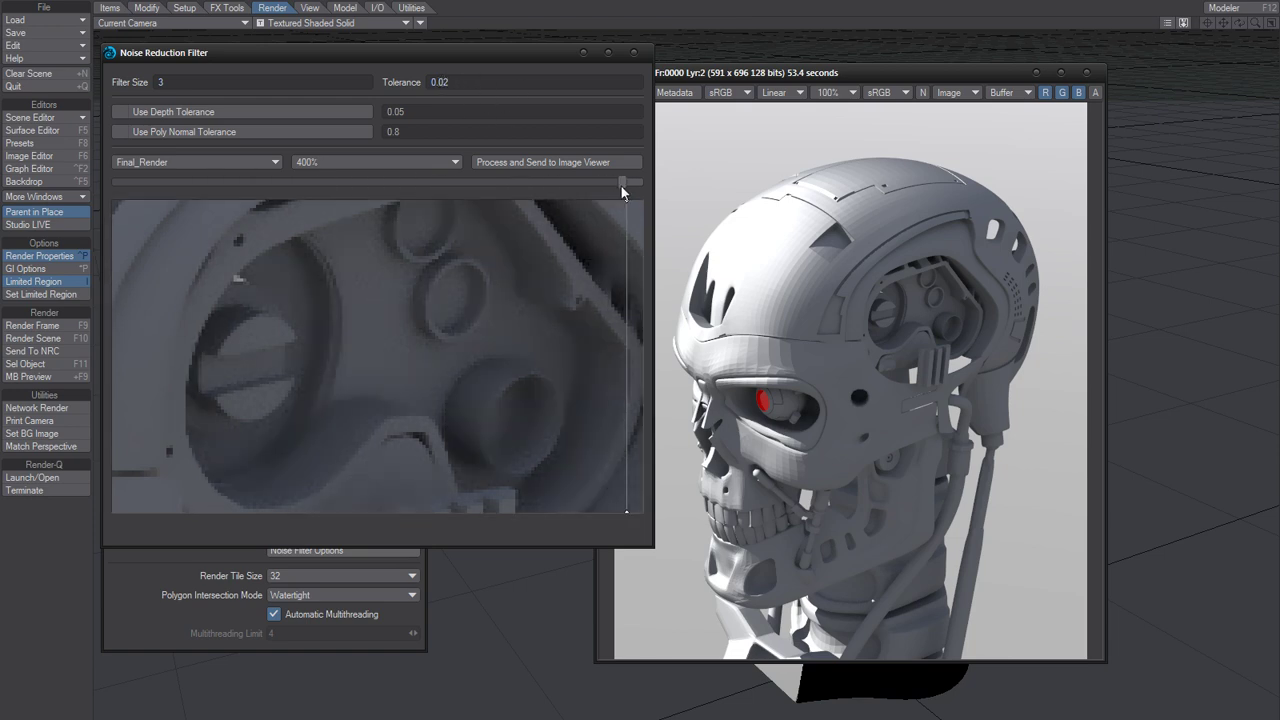